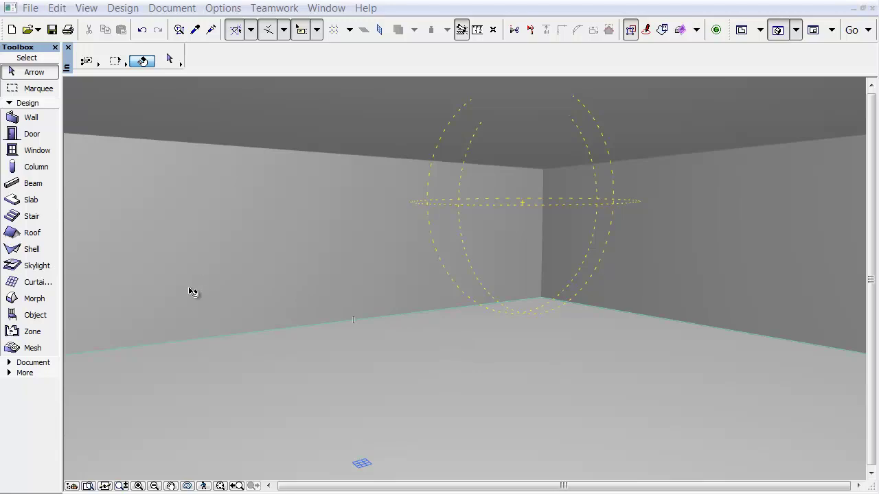
Step: Activate the Lamp tool from the Toolbox's More section, defaulting to General Light 18
click(18, 373)
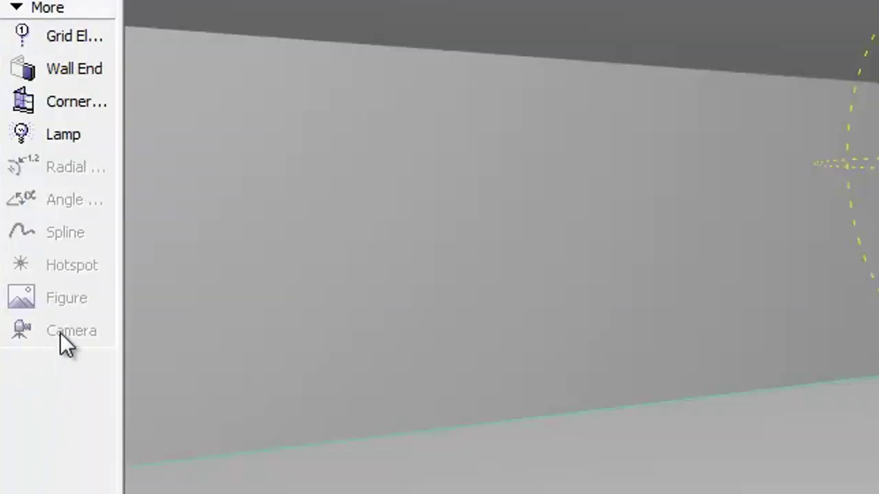
click(79, 135)
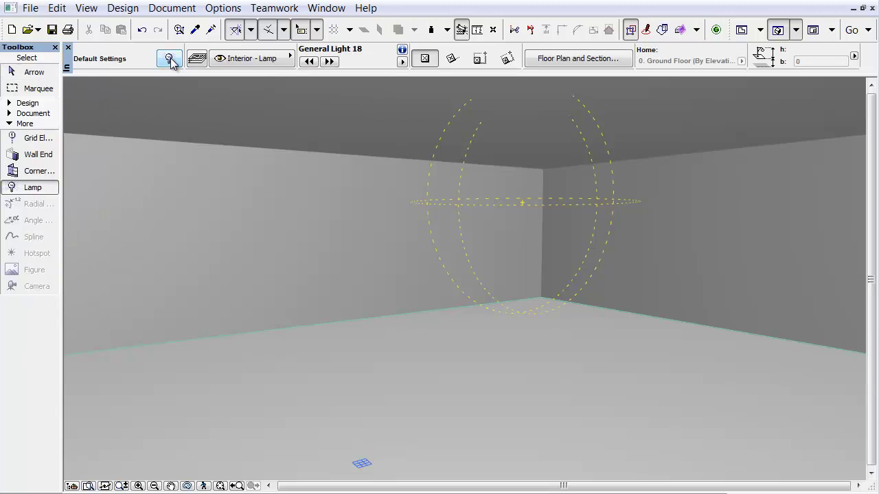
Step: In the default lamp settings, pick Area Light 18 from the library as the light source
click(169, 59)
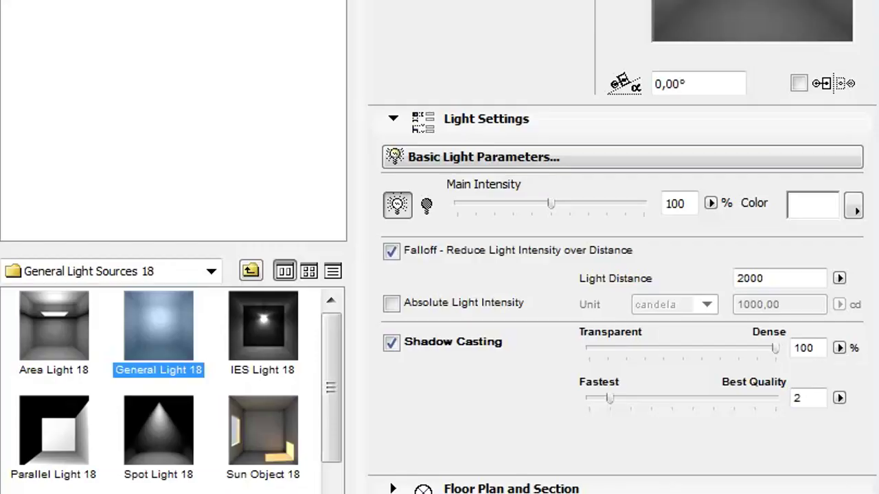
click(76, 309)
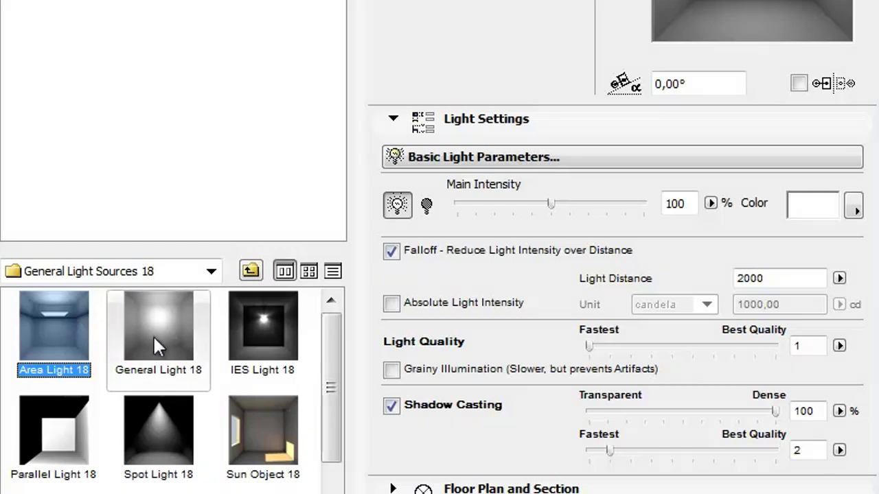
Step: Preview General, IES, Parallel, Spot and Sun Object Light 18, then select Window Light 18
click(193, 338)
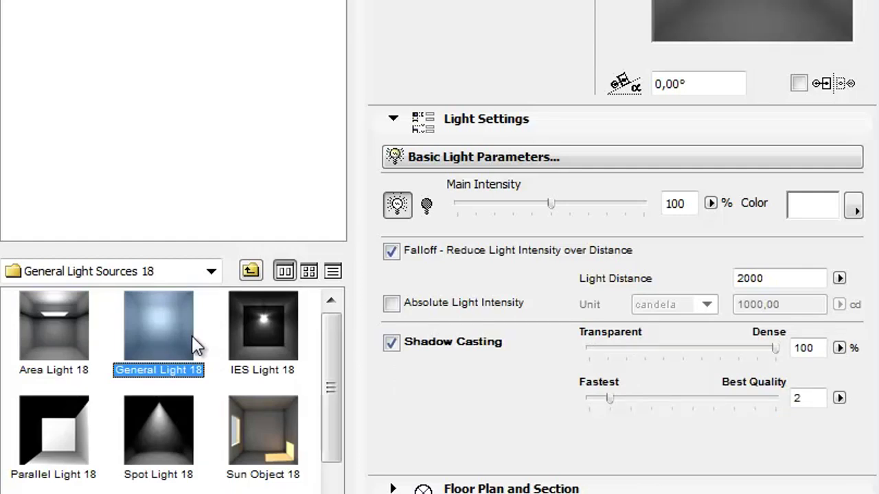
click(288, 356)
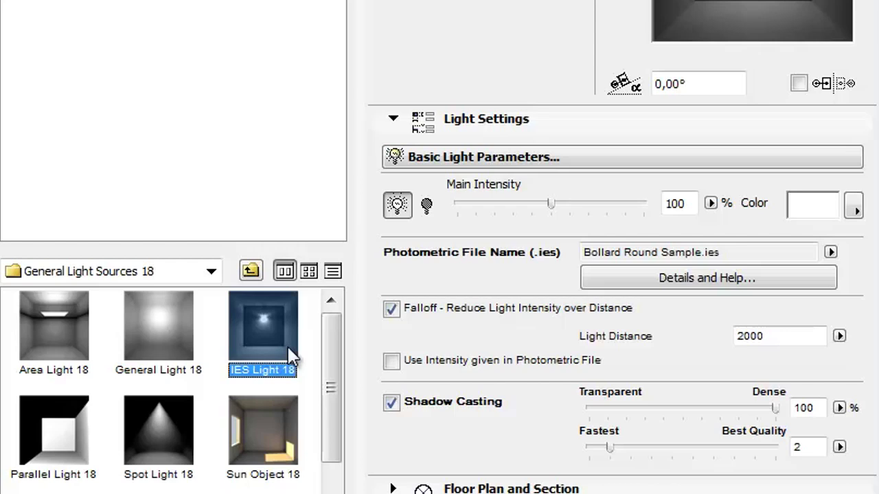
click(86, 423)
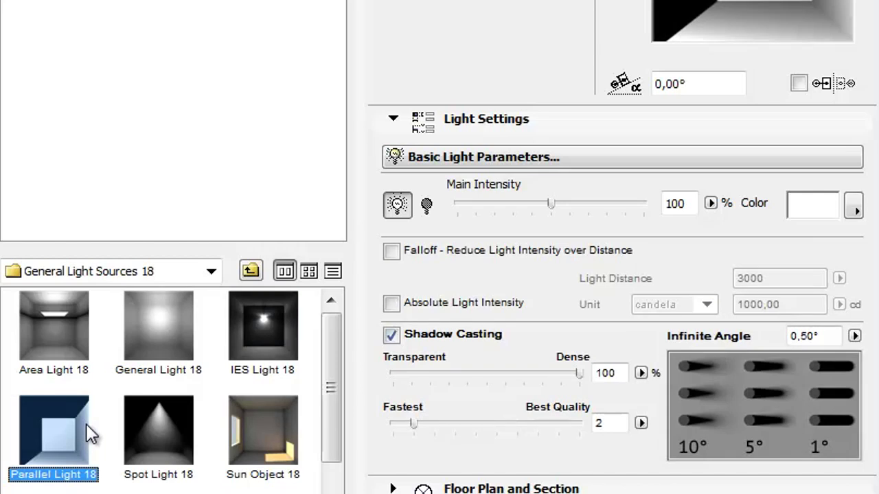
click(179, 423)
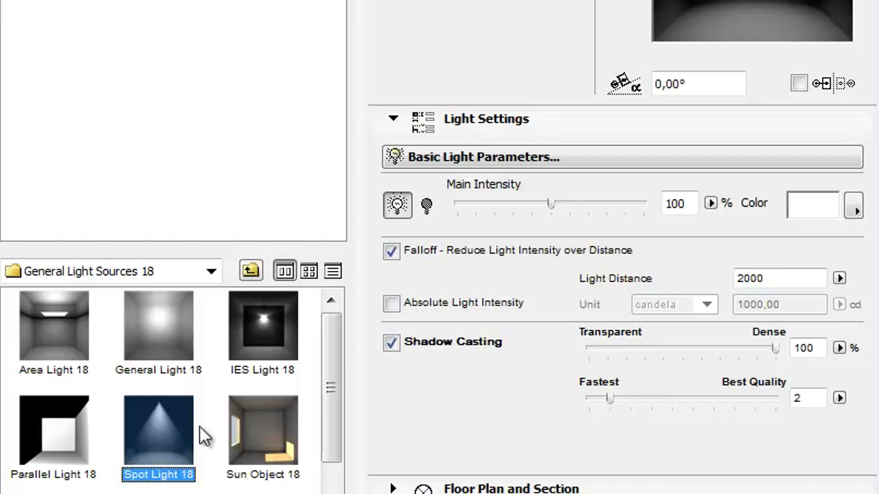
click(283, 432)
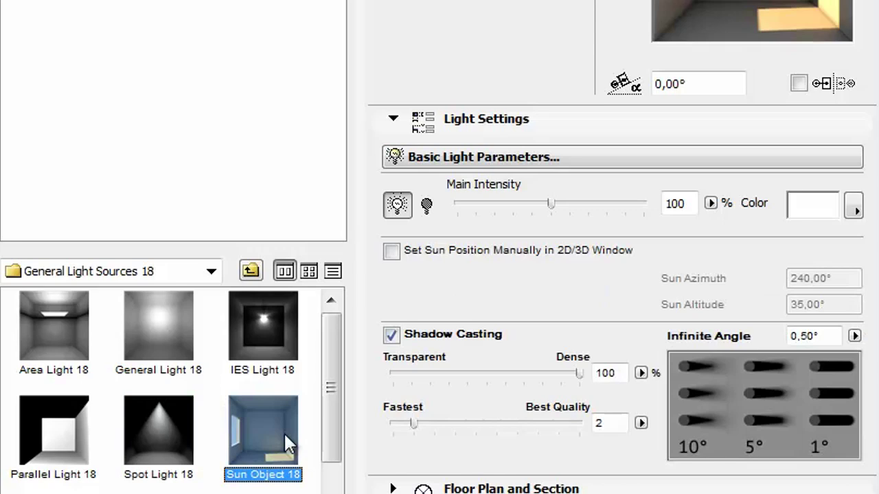
drag(334, 405, 331, 471)
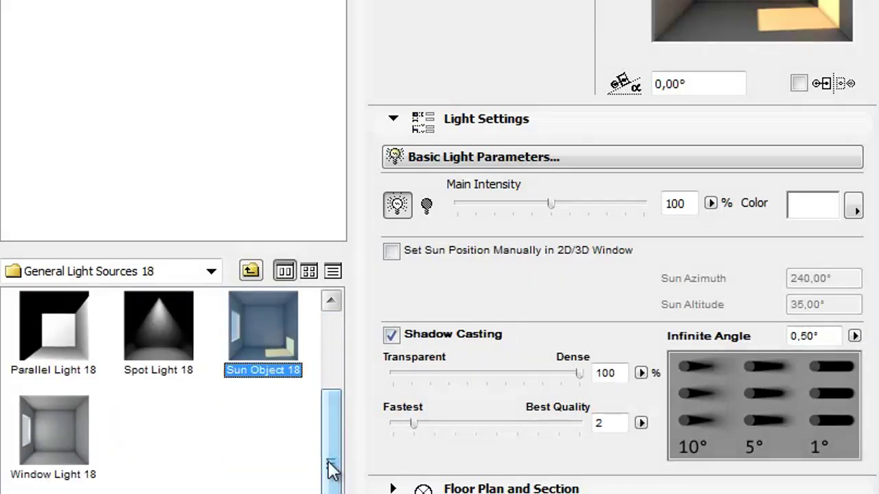
click(79, 440)
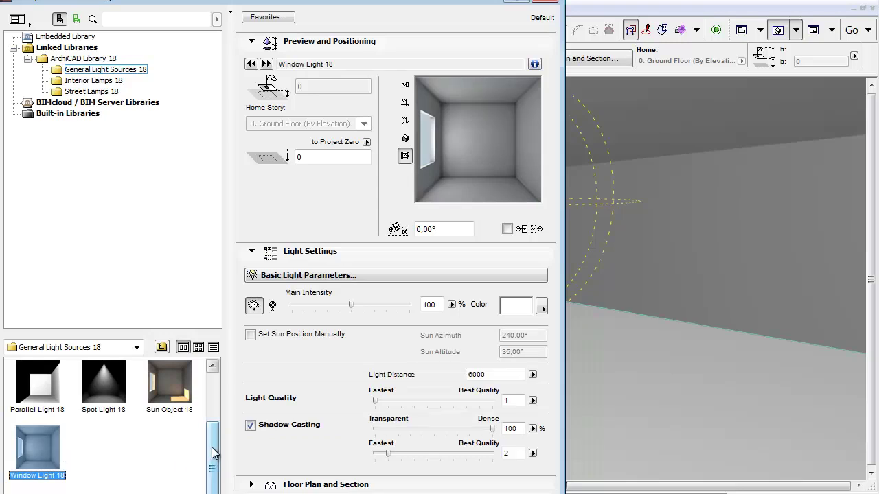
Step: Select General Light 18 and set Main Intensity to 102%, leaving the light colour unchanged
drag(213, 453, 215, 399)
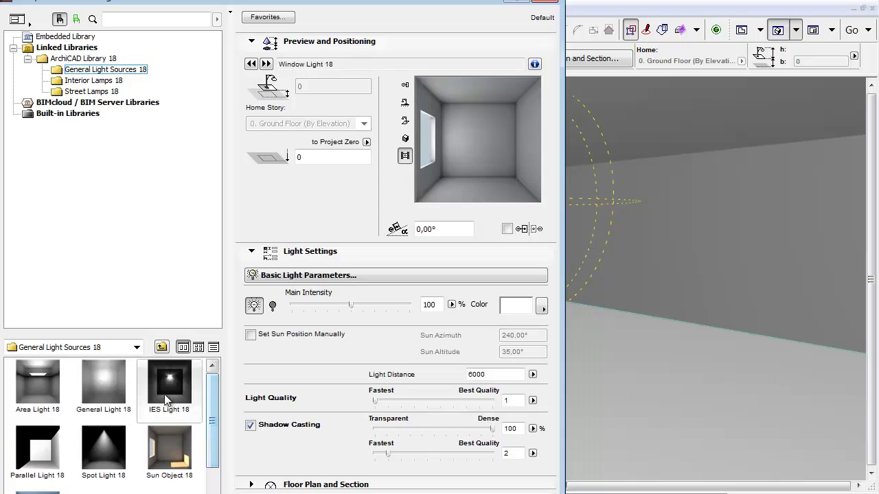
click(119, 388)
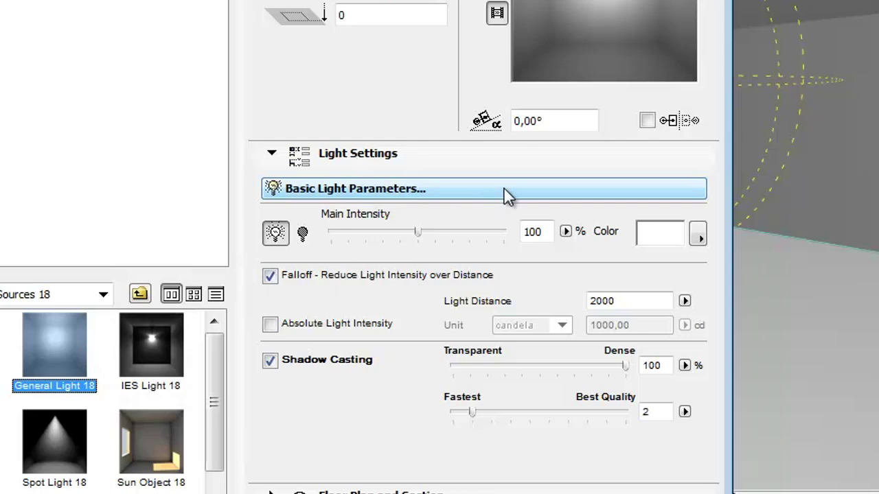
drag(419, 232, 436, 234)
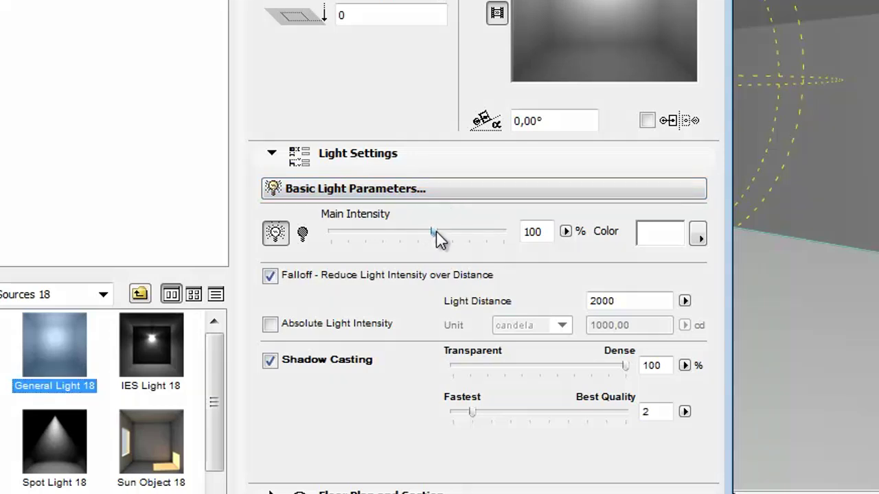
drag(420, 232, 421, 232)
click(698, 236)
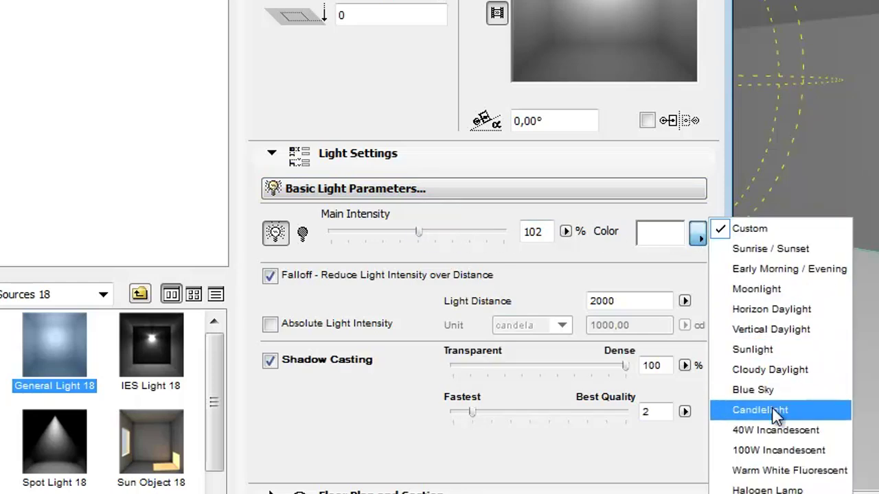
click(700, 233)
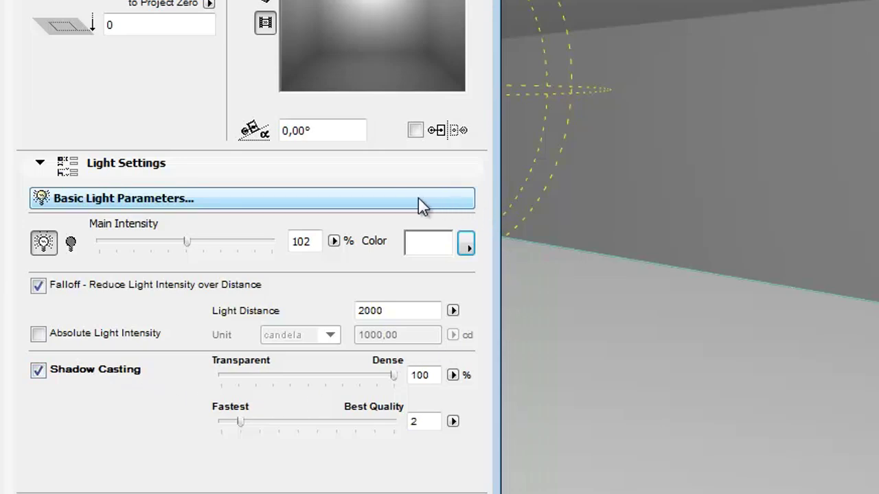
Step: Show the Model Representation page and expand the Effects node in the parameter tree
click(300, 202)
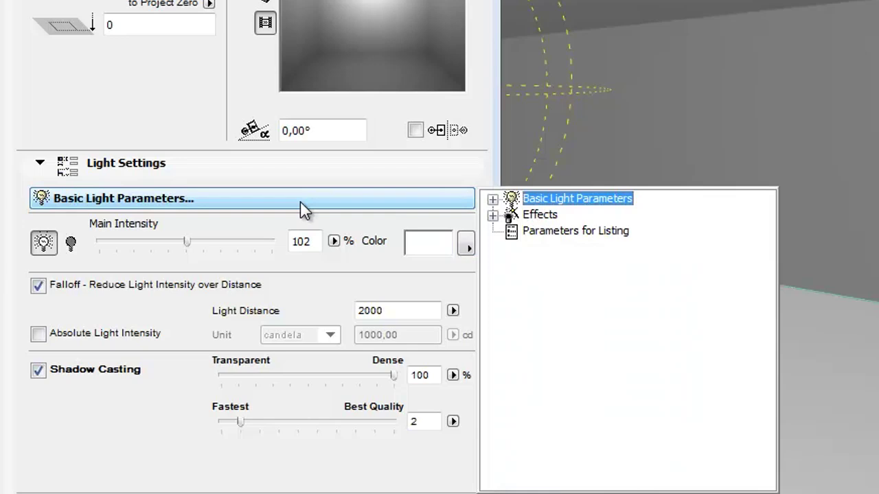
click(493, 200)
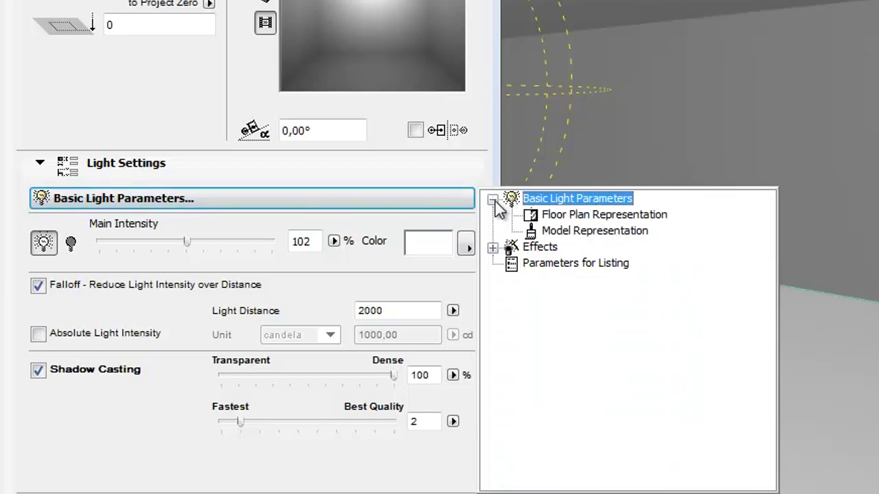
click(598, 217)
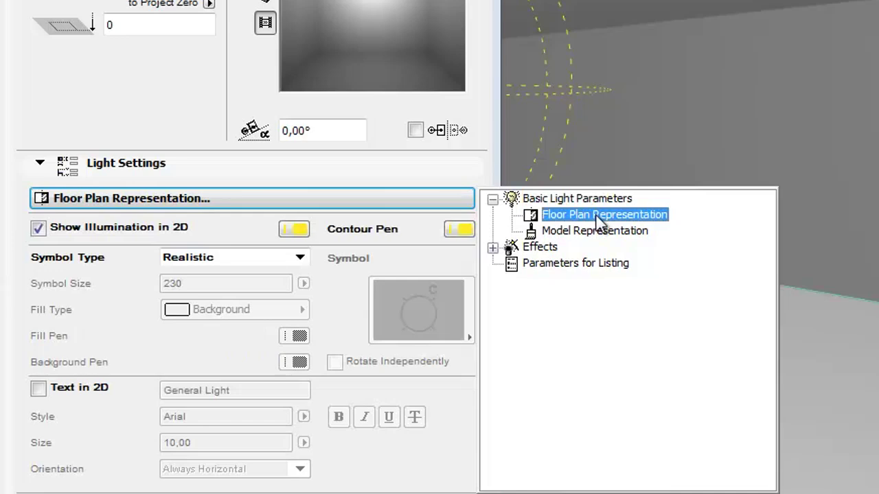
click(618, 231)
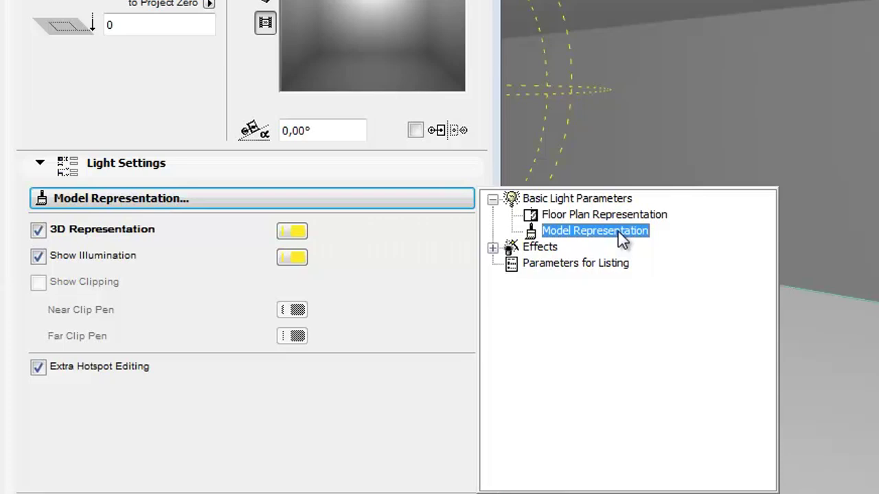
click(492, 247)
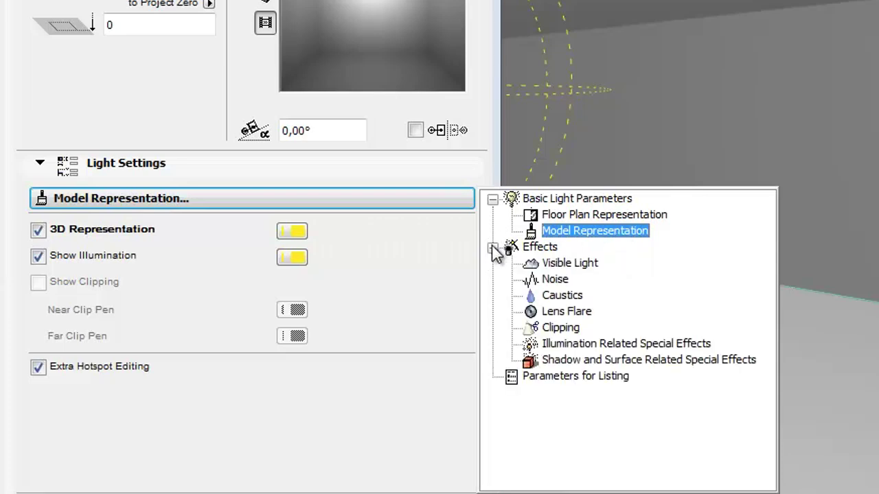
Step: On the Visible Light page, keep the Visible type with Reduce Density over Distance enabled
click(570, 266)
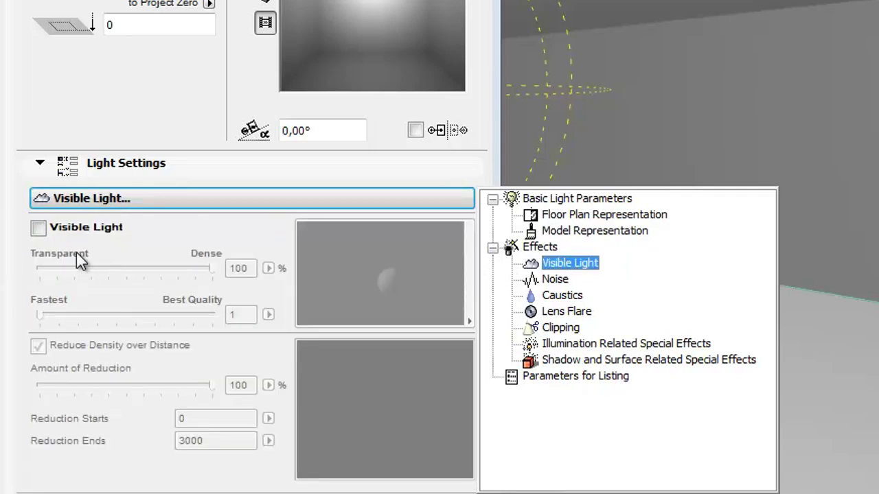
click(37, 228)
click(38, 228)
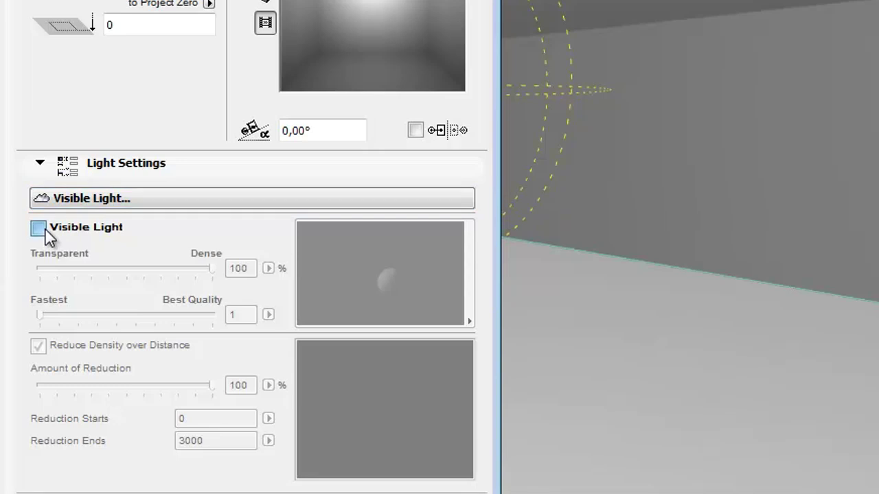
click(351, 263)
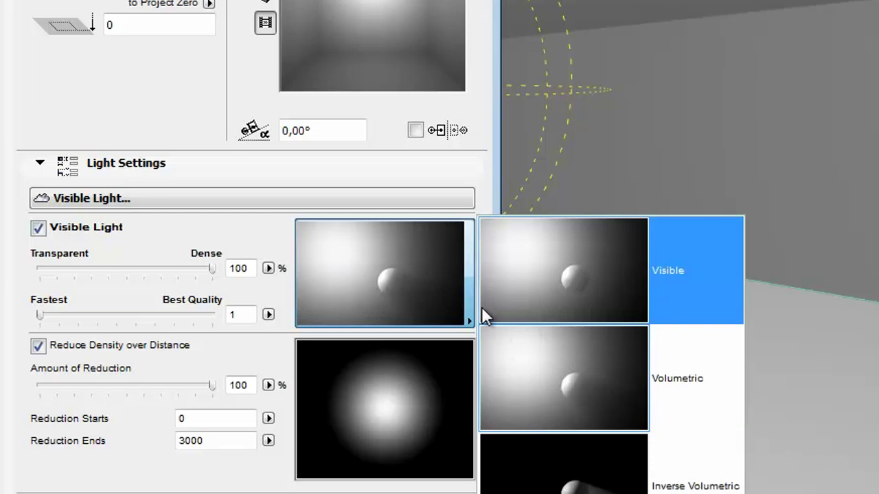
click(246, 236)
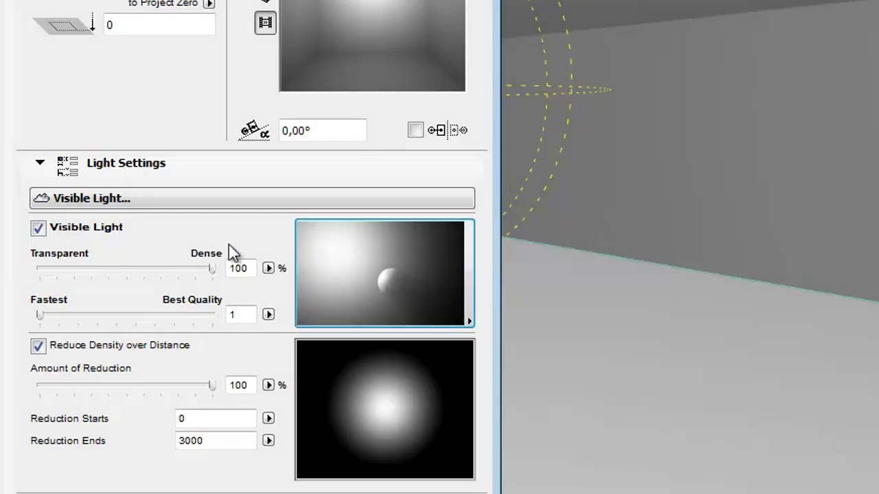
click(38, 347)
click(39, 348)
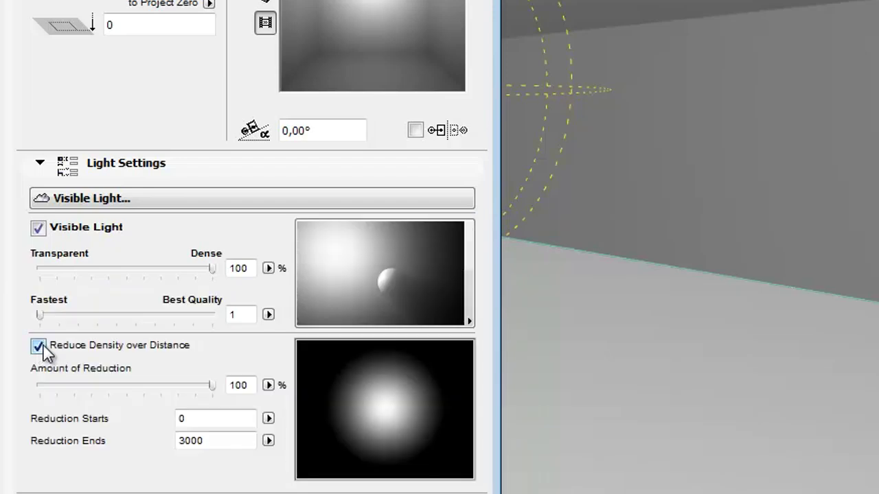
click(311, 190)
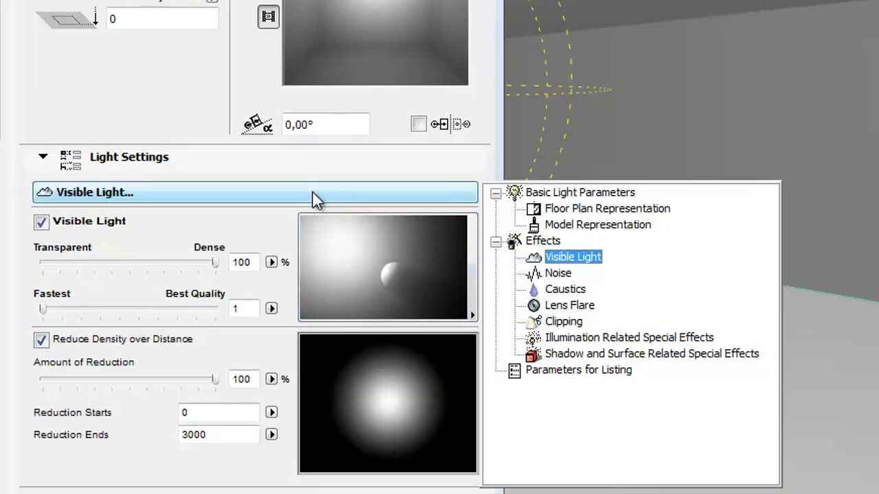
Step: On the Noise page, enable Noisy Visible Light and leave Noisy Illumination off
click(559, 274)
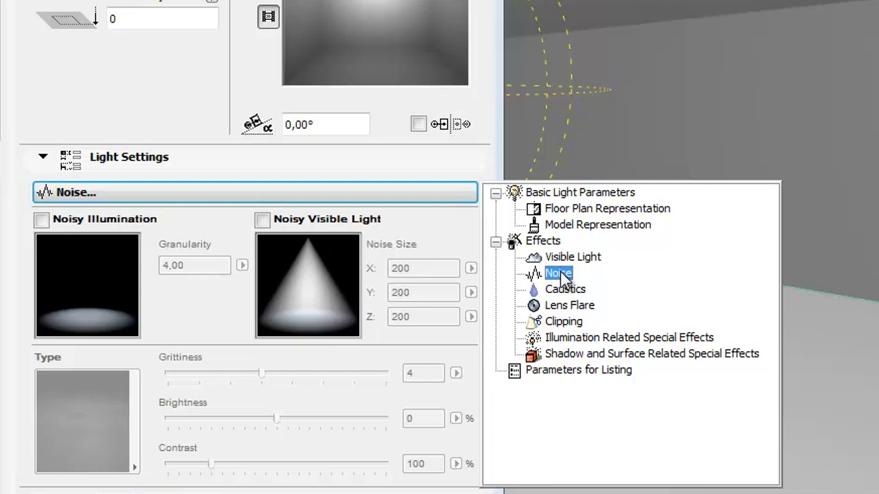
click(66, 228)
click(41, 220)
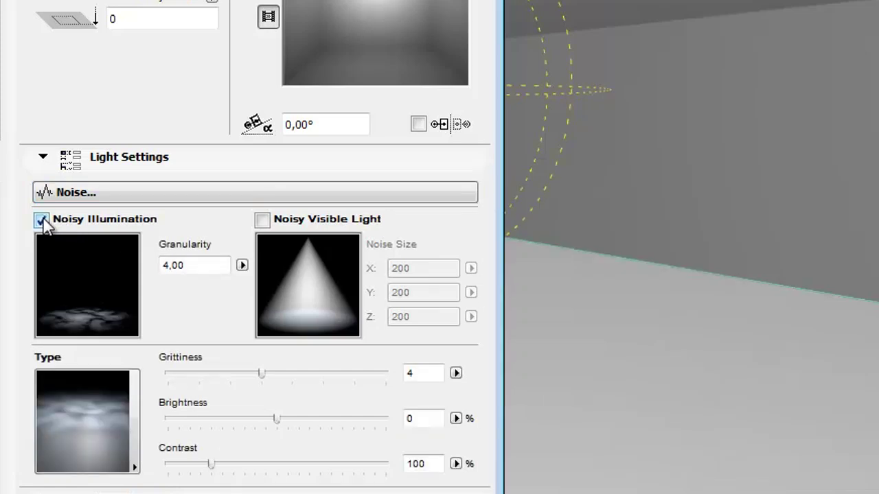
click(41, 219)
click(262, 221)
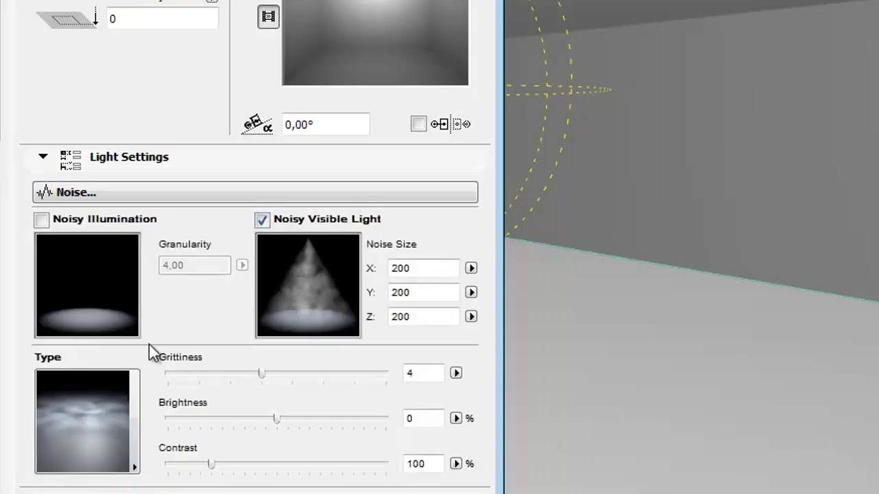
click(131, 397)
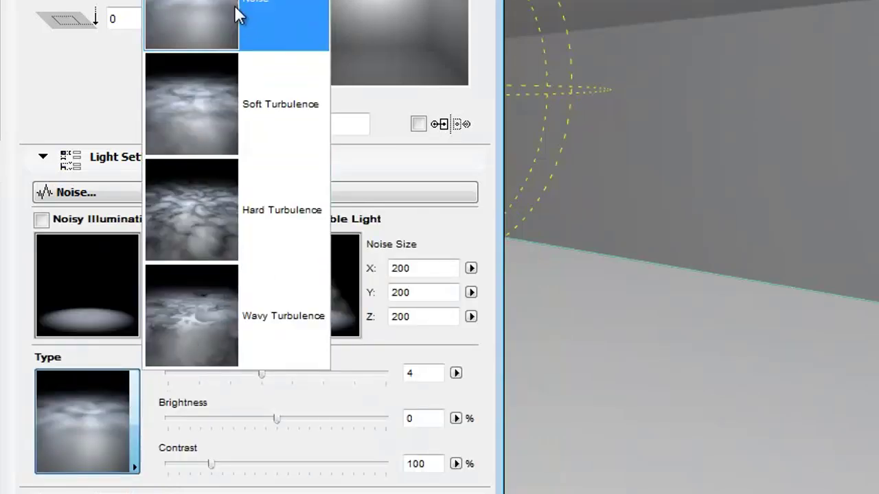
click(394, 134)
click(414, 194)
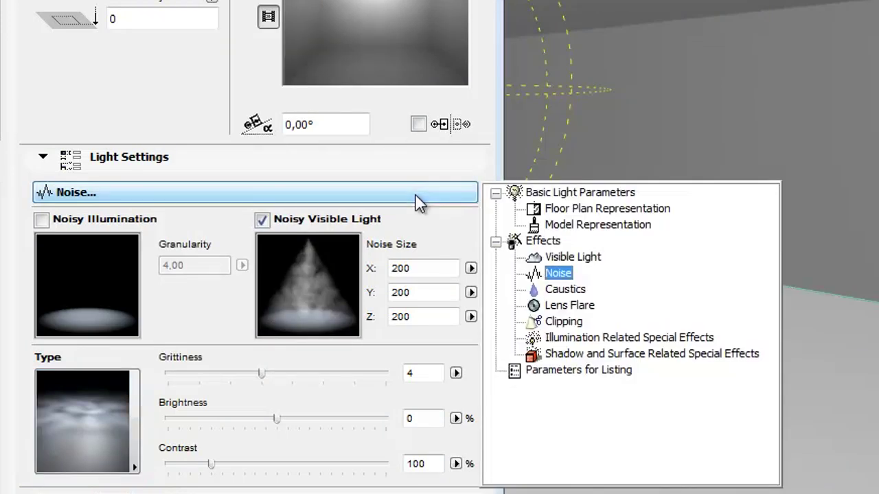
Step: On the Caustics page, enable Surface and Volume Caustics, keeping Falloff off
click(558, 289)
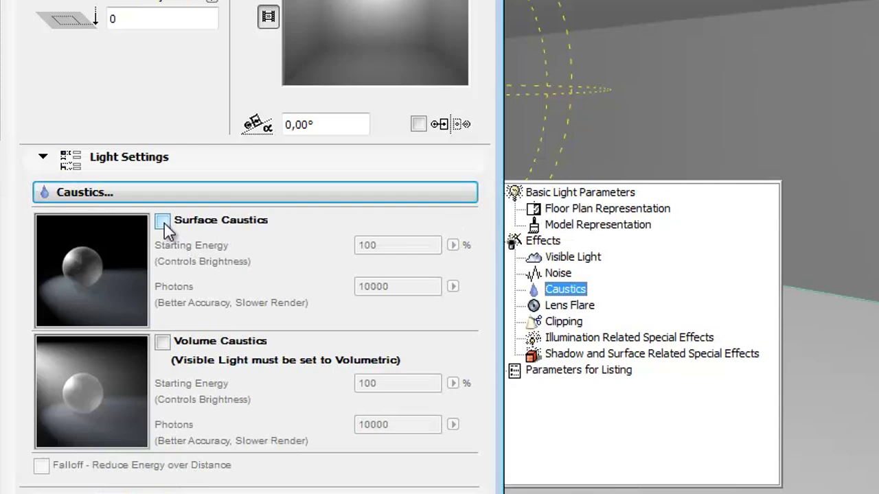
click(164, 223)
click(163, 221)
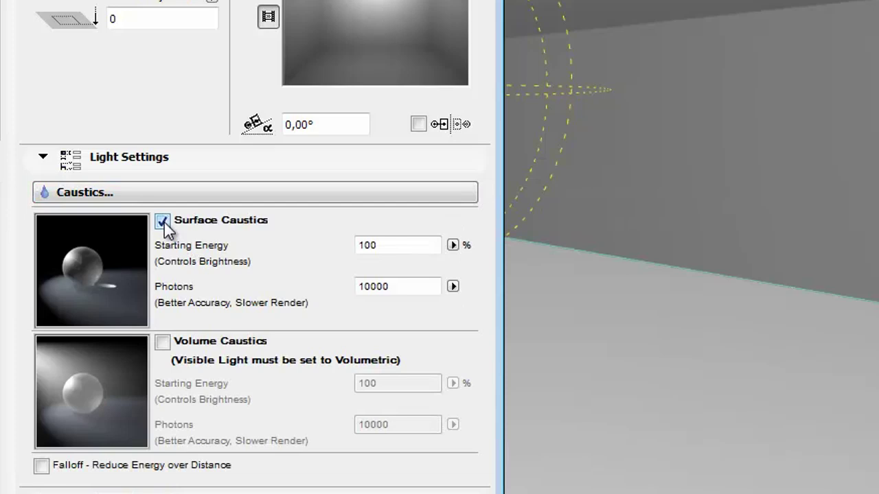
click(163, 343)
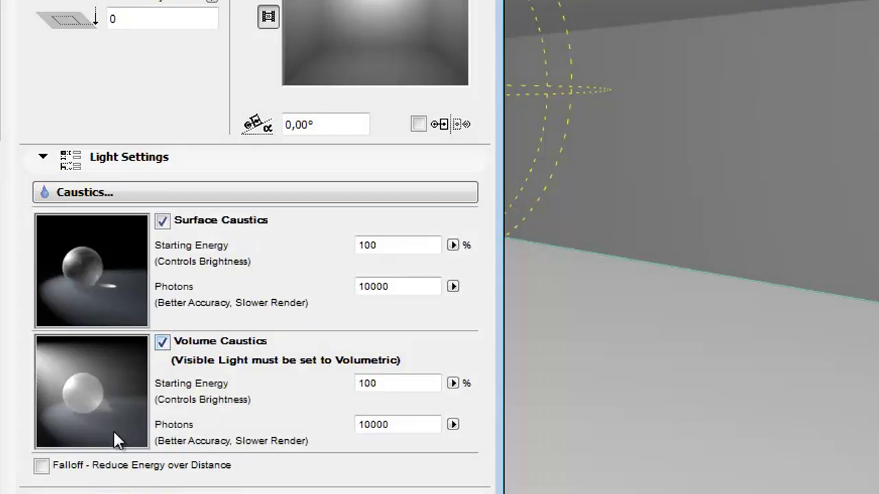
click(41, 466)
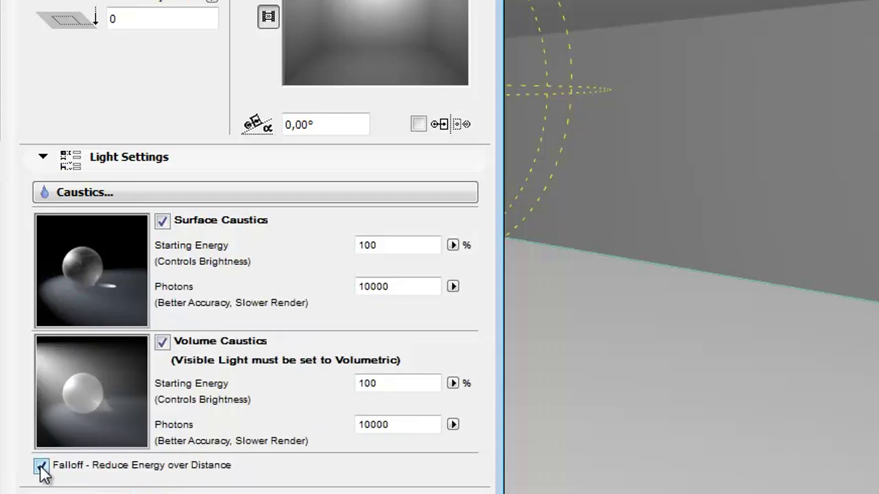
click(40, 466)
click(248, 186)
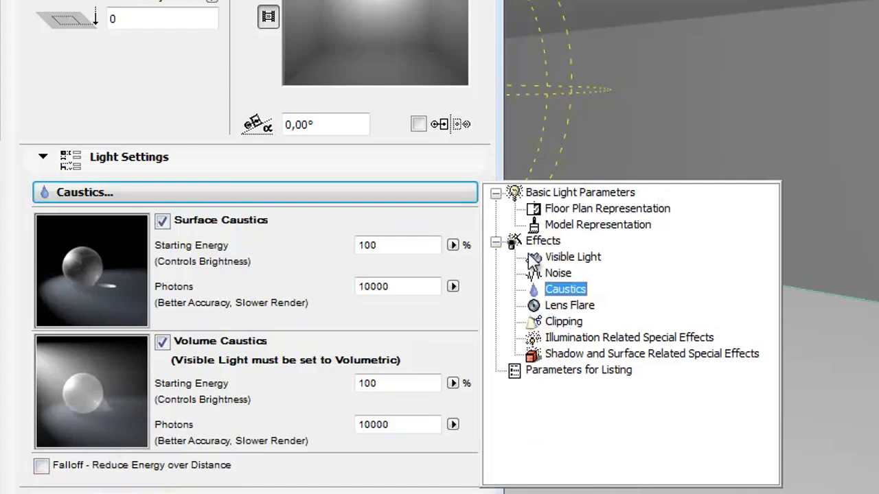
Step: On the Lens Flare page, enable Glow and browse its preset list without changing it
click(579, 304)
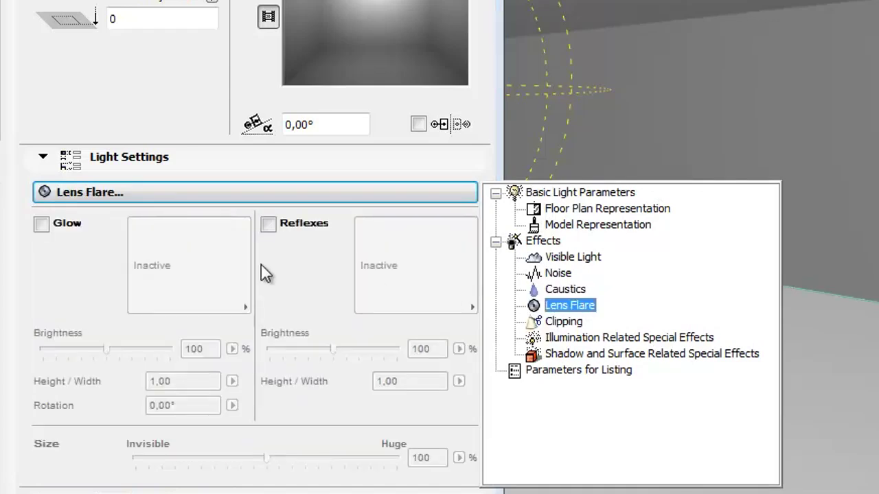
click(59, 225)
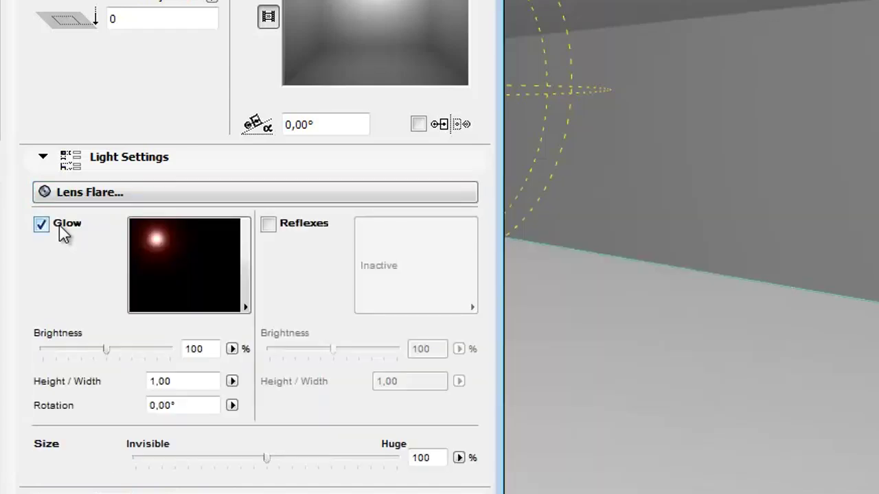
click(178, 254)
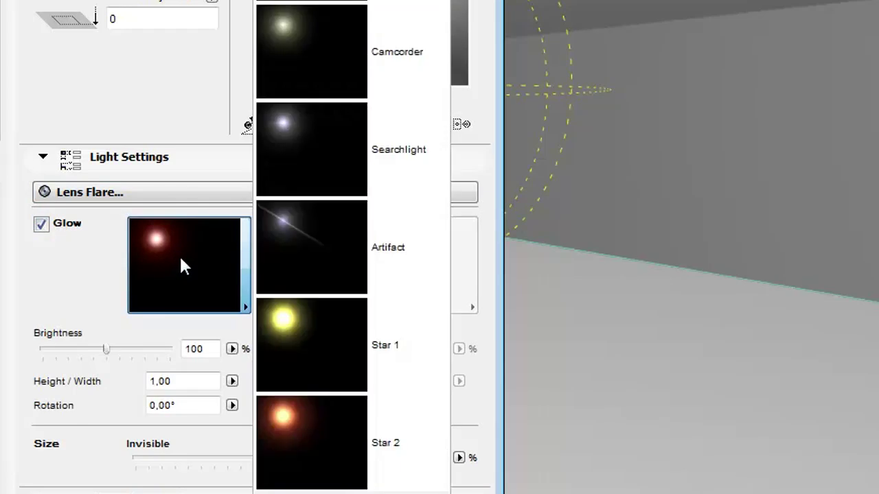
scroll(404, 158, down, 5)
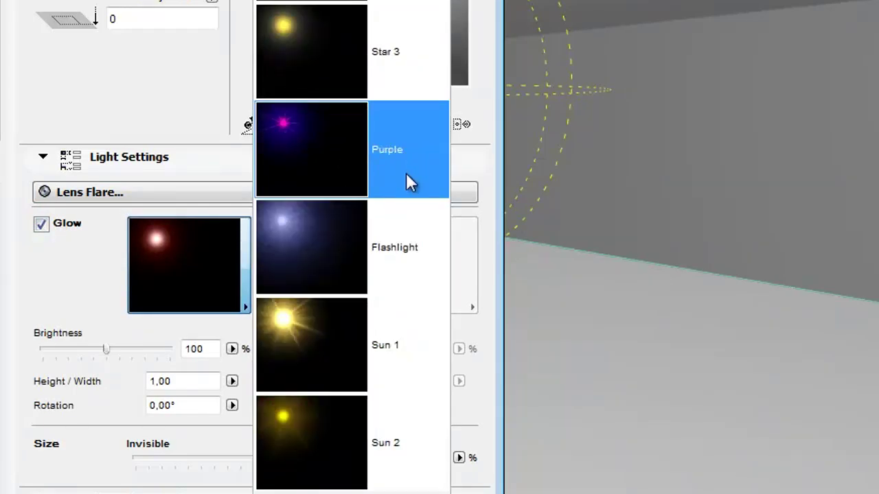
scroll(407, 233, down, 1)
scroll(406, 271, down, 1)
scroll(407, 295, down, 1)
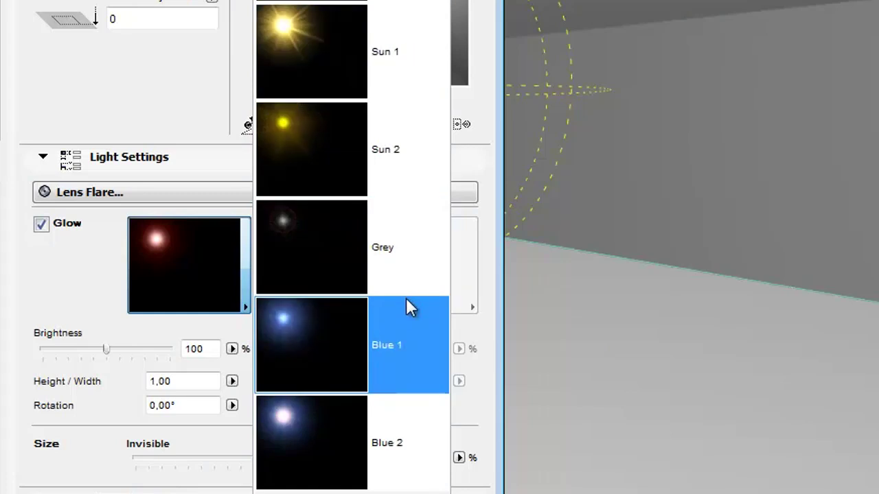
scroll(412, 323, down, 1)
scroll(412, 385, down, 1)
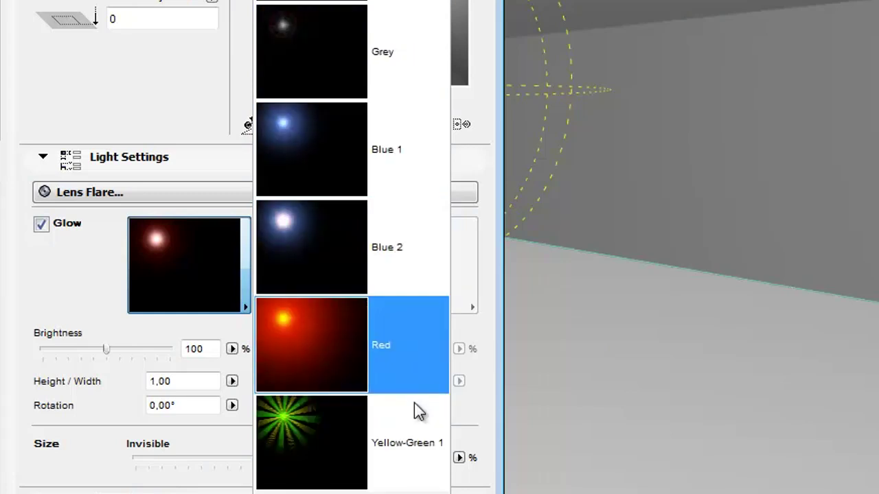
click(414, 403)
Step: Enable Reflexes as well, browsing its presets and keeping the default
click(268, 225)
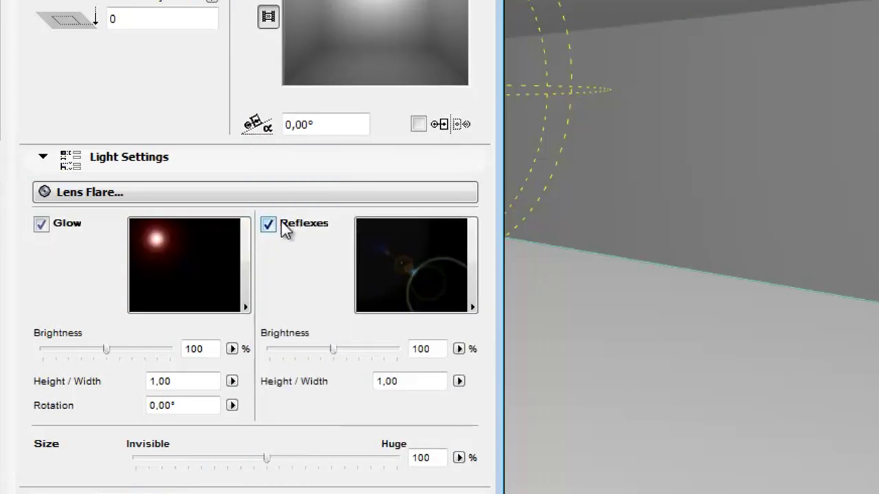
click(423, 250)
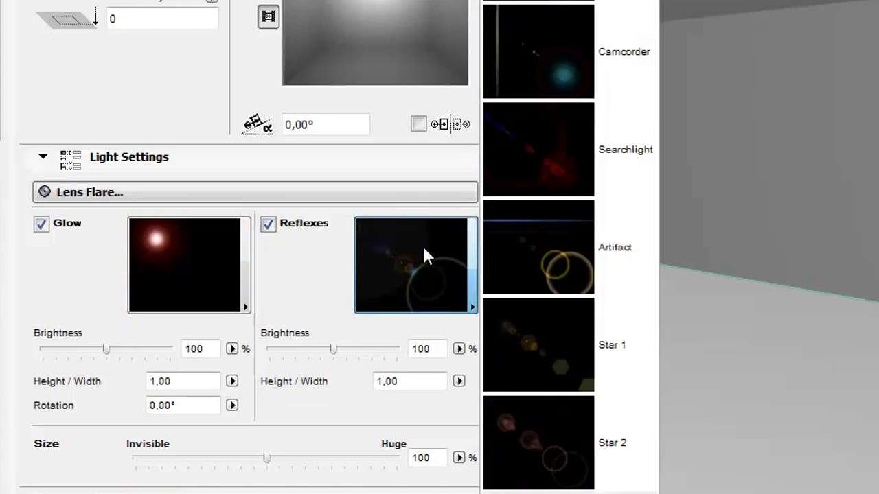
scroll(639, 239, down, 3)
scroll(635, 243, down, 1)
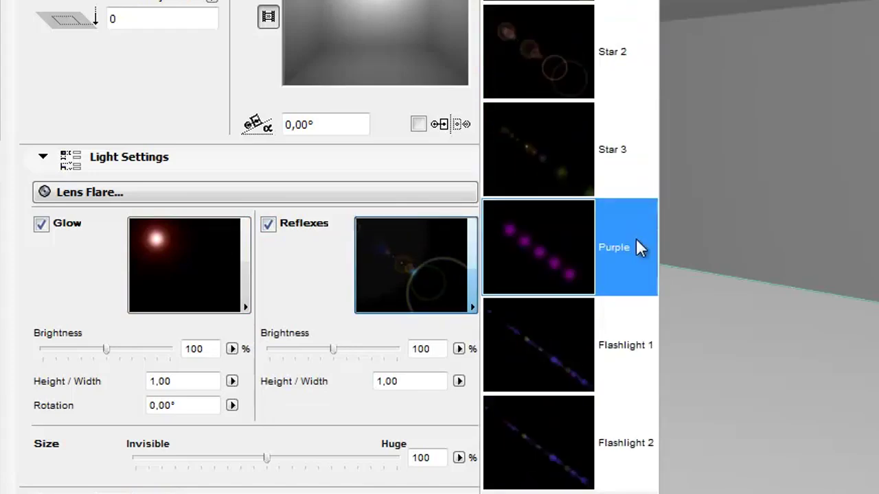
scroll(636, 238, down, 1)
click(635, 247)
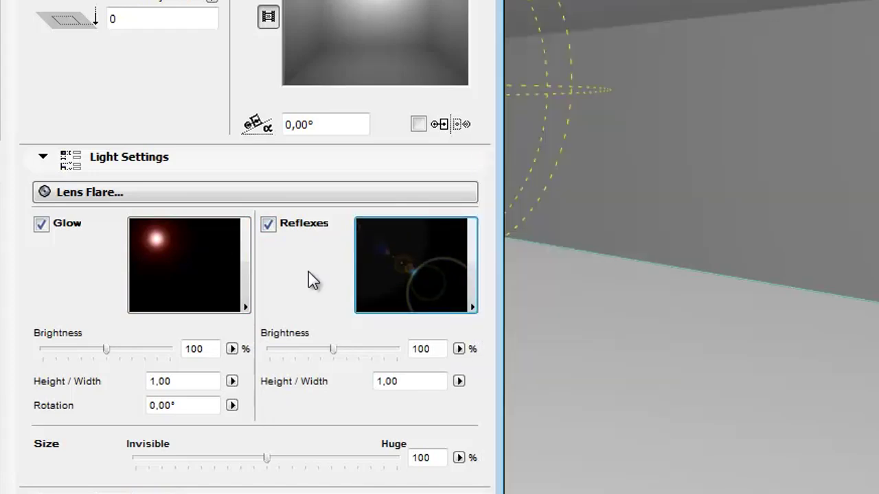
Step: Show the Clipping page, leaving Near Clip and Far Clip both off after testing them
click(295, 194)
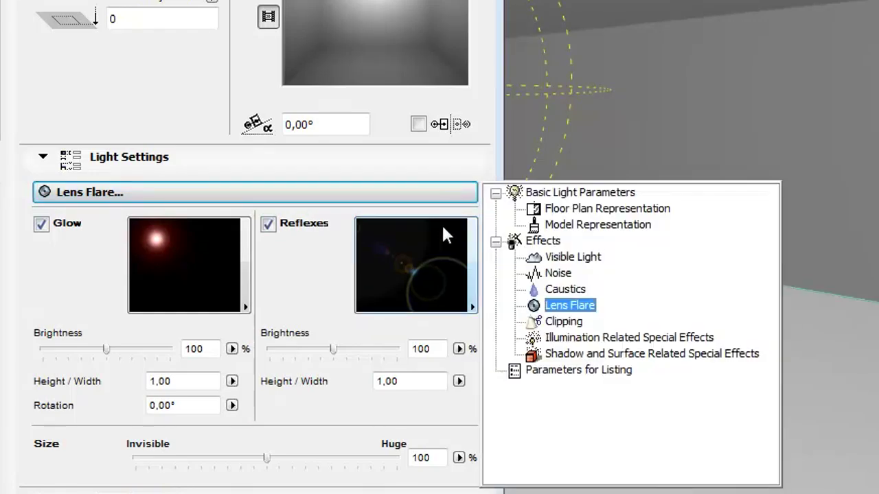
click(569, 323)
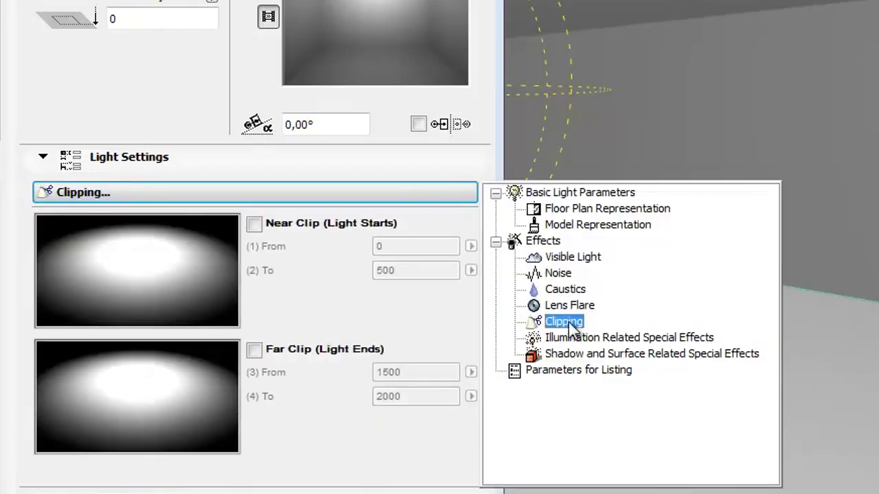
click(259, 225)
click(256, 224)
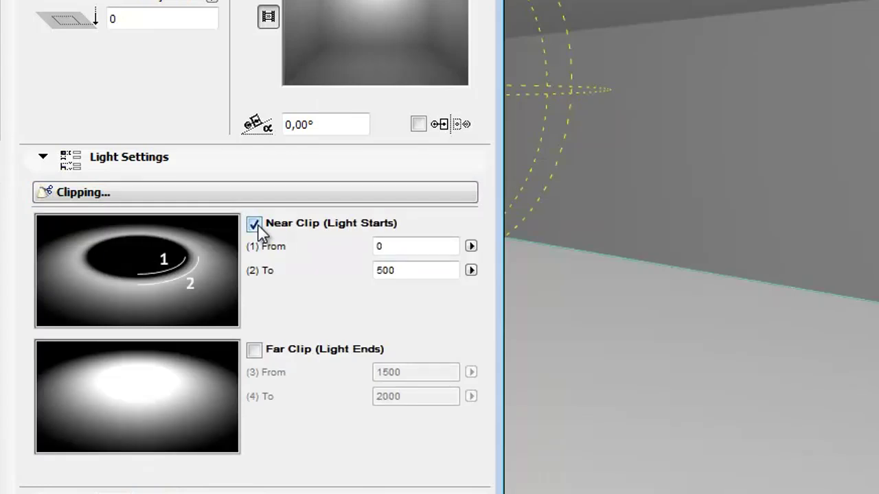
click(256, 225)
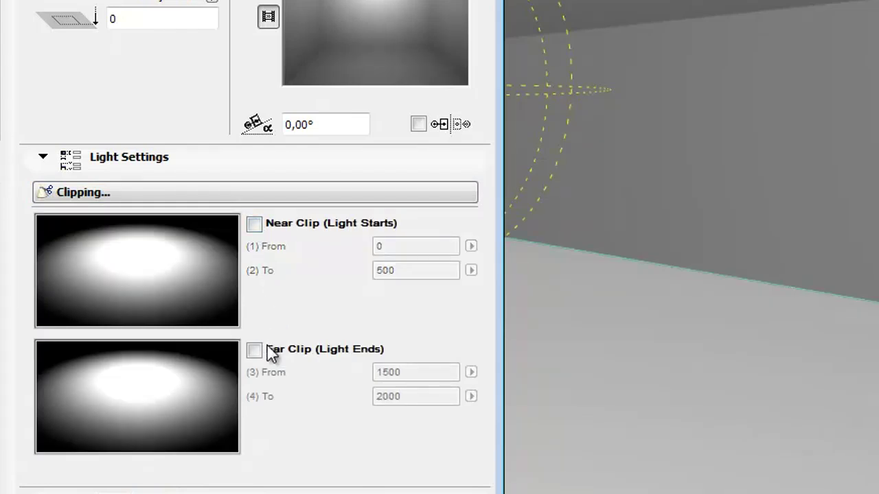
click(266, 350)
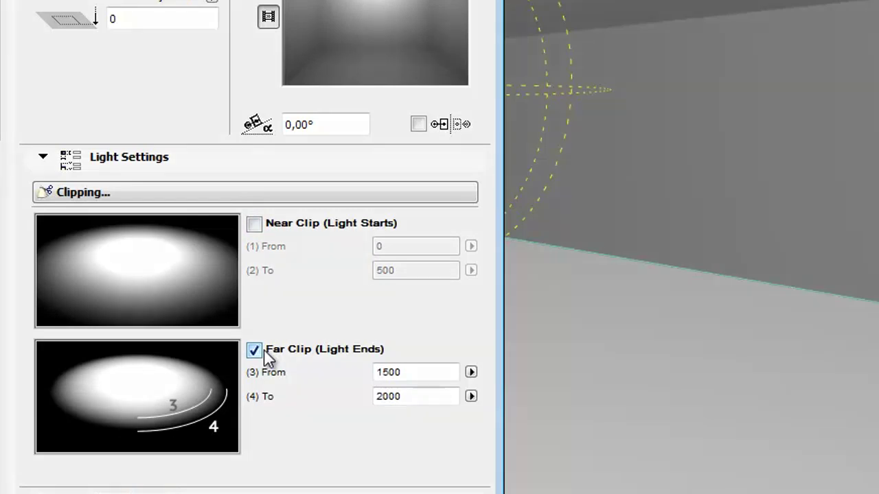
click(268, 355)
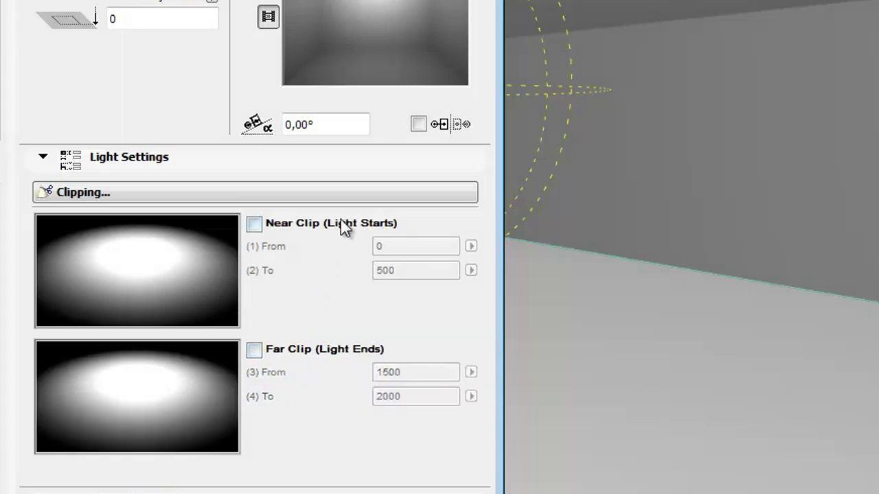
click(346, 197)
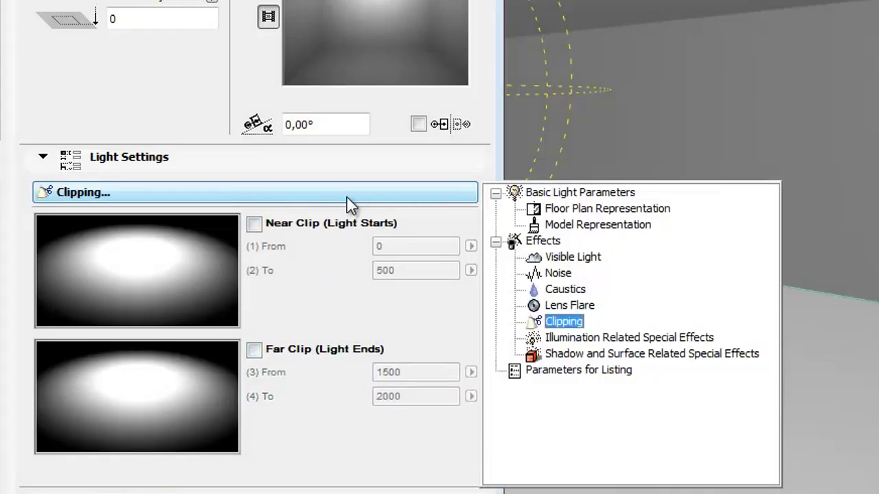
Step: On Illumination Related Special Effects, try Global, Ambient, Only Effects and One Direction, leaving only Global on
click(583, 338)
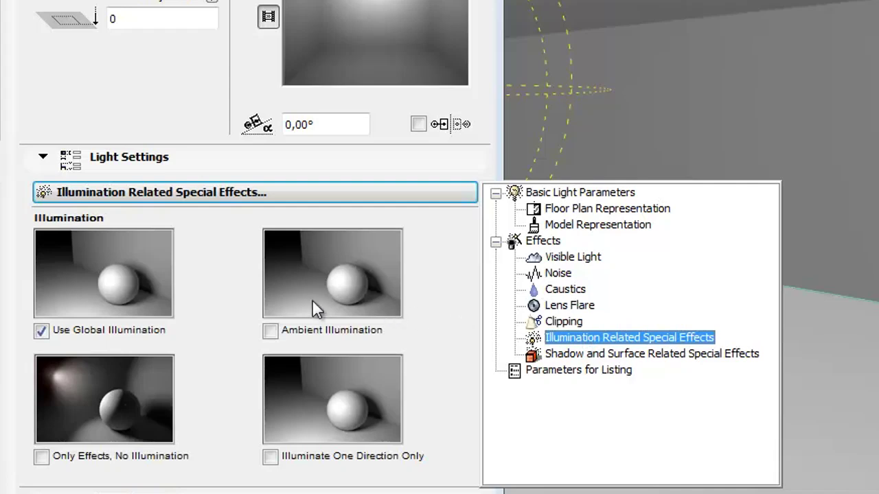
click(65, 332)
click(41, 331)
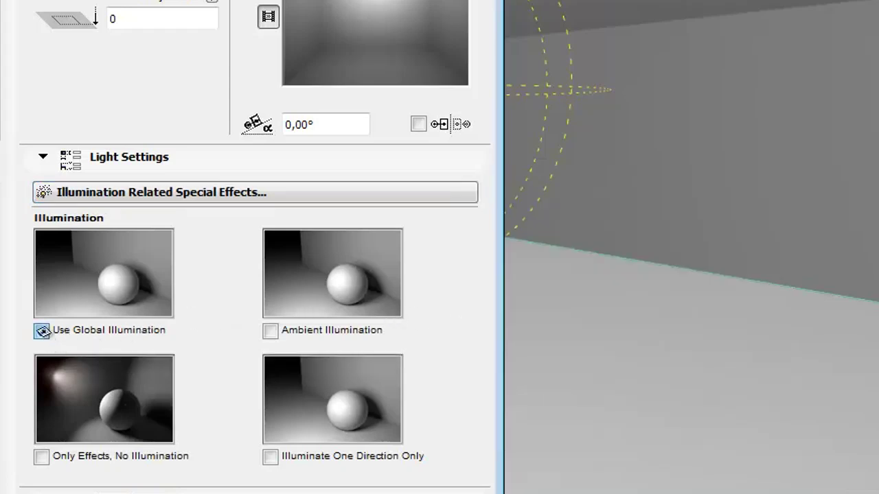
click(42, 331)
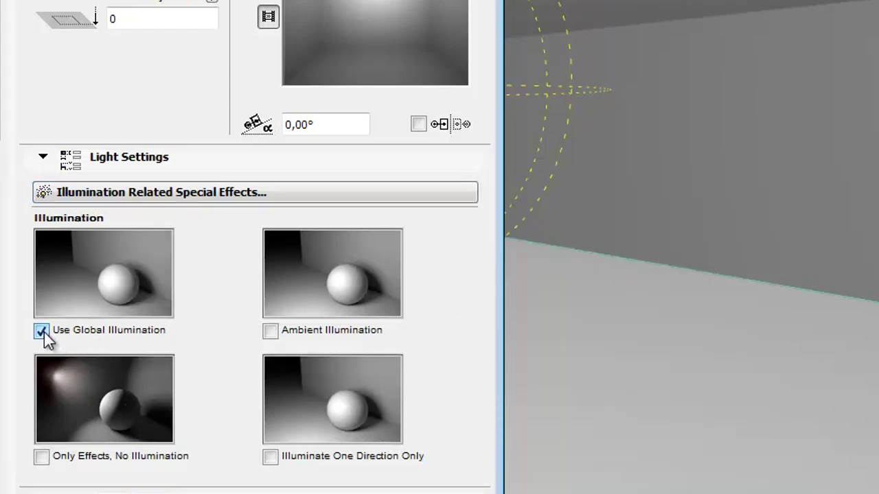
click(276, 333)
click(276, 333)
click(41, 457)
click(41, 458)
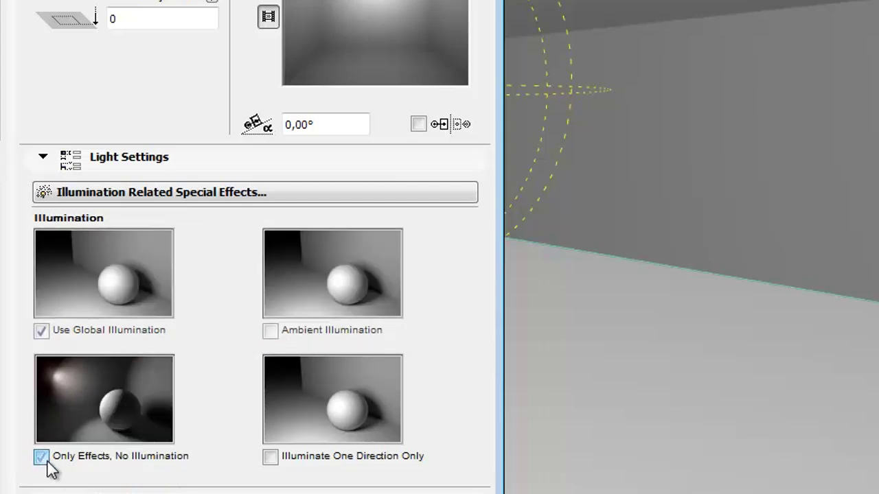
click(274, 460)
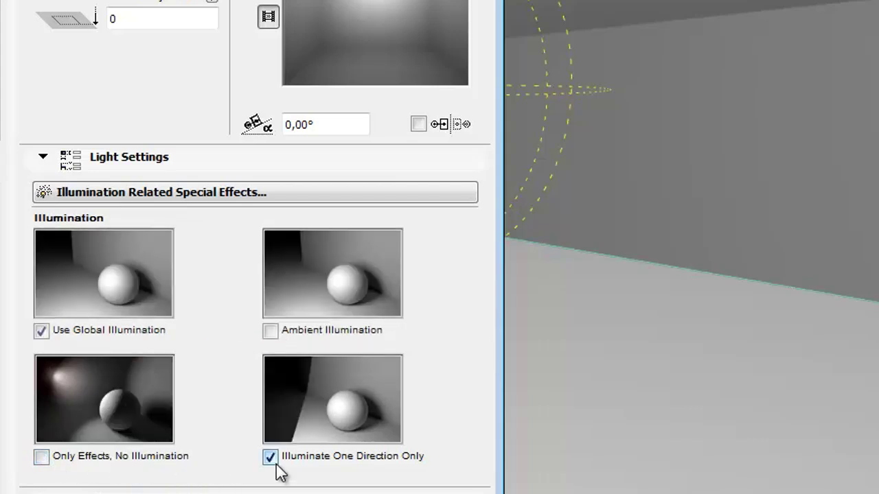
click(275, 463)
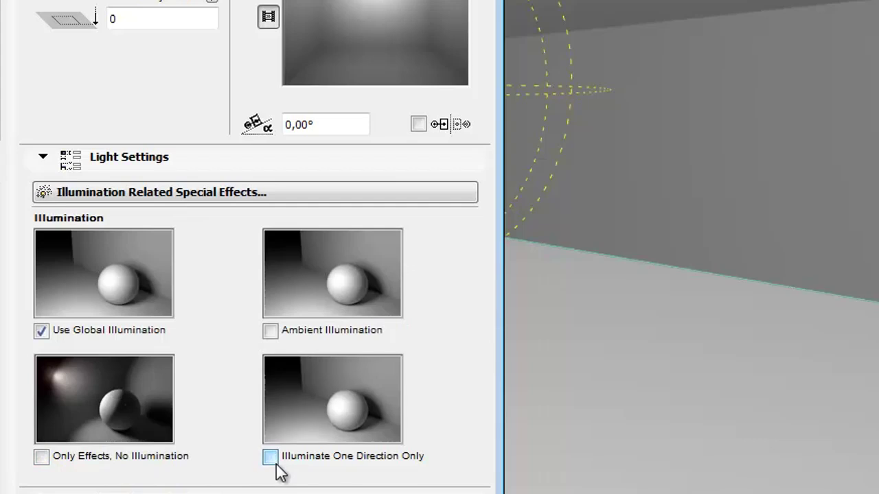
click(307, 195)
Step: Try Only Shadow on the Shadow and Surface page and leave it off, then view Parameters for Listing
click(560, 353)
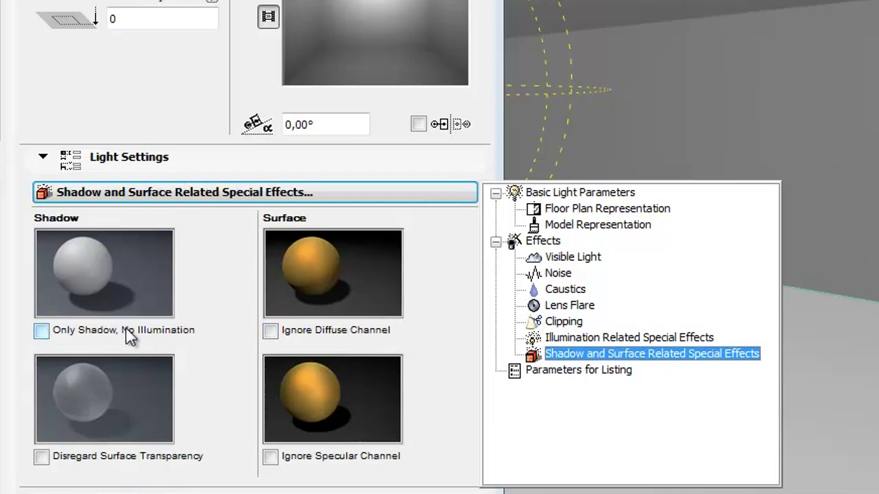
click(99, 337)
click(96, 337)
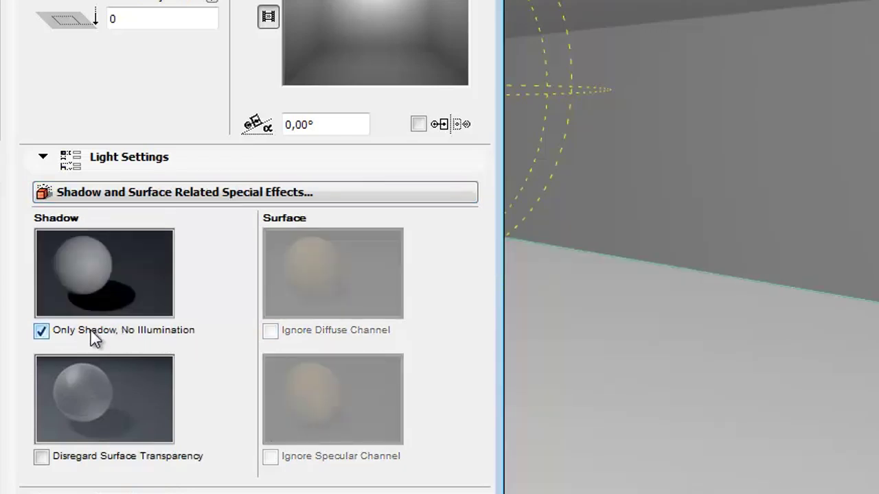
click(94, 336)
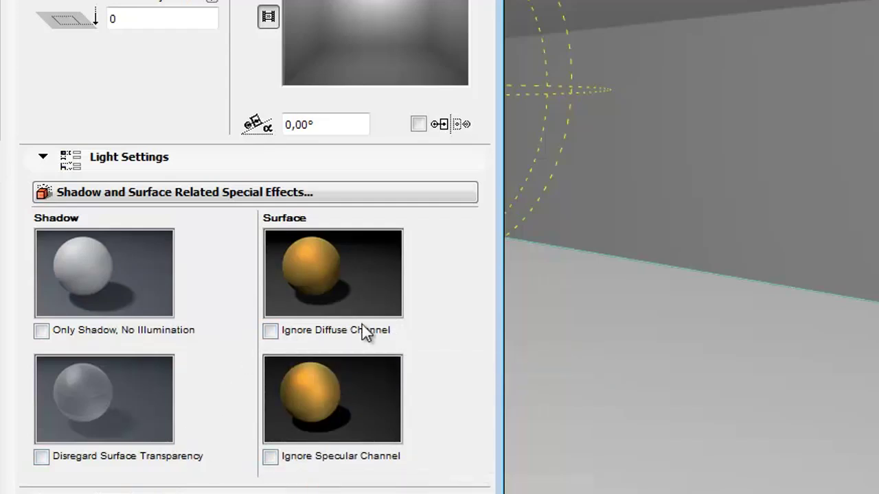
click(386, 189)
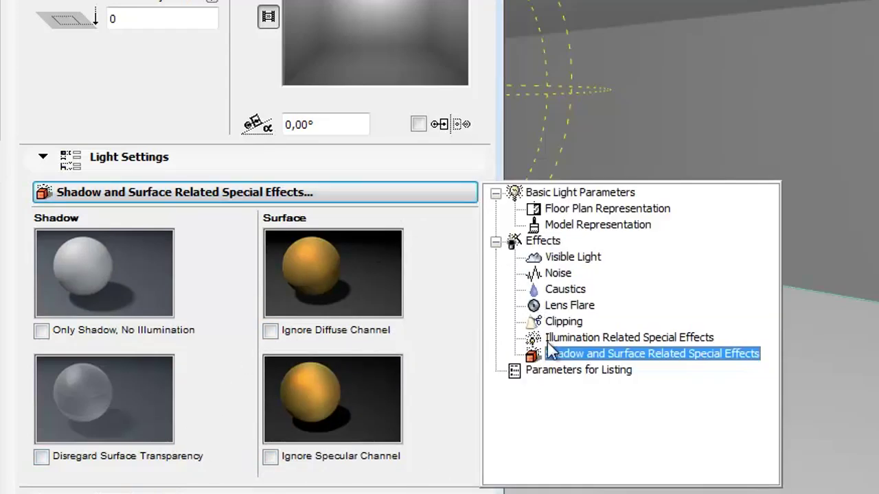
click(558, 372)
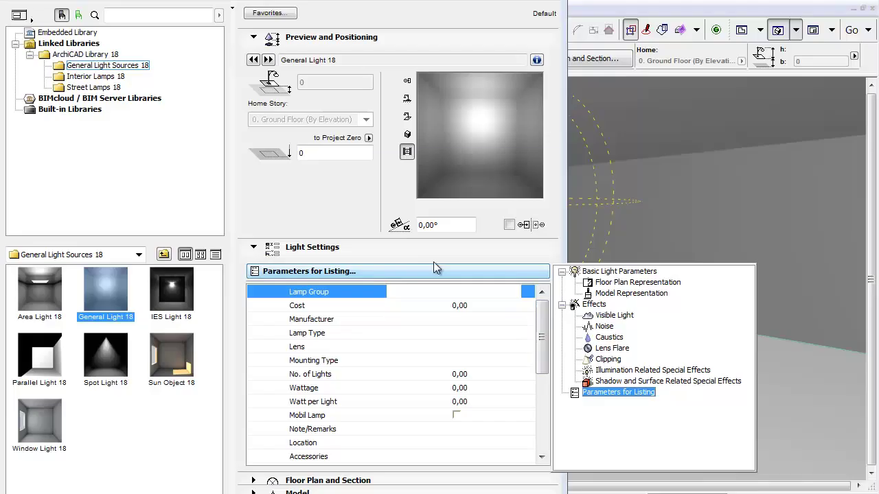
Step: Browse Sun Object 18's Effects settings pages, then close the lamp settings without applying
click(189, 346)
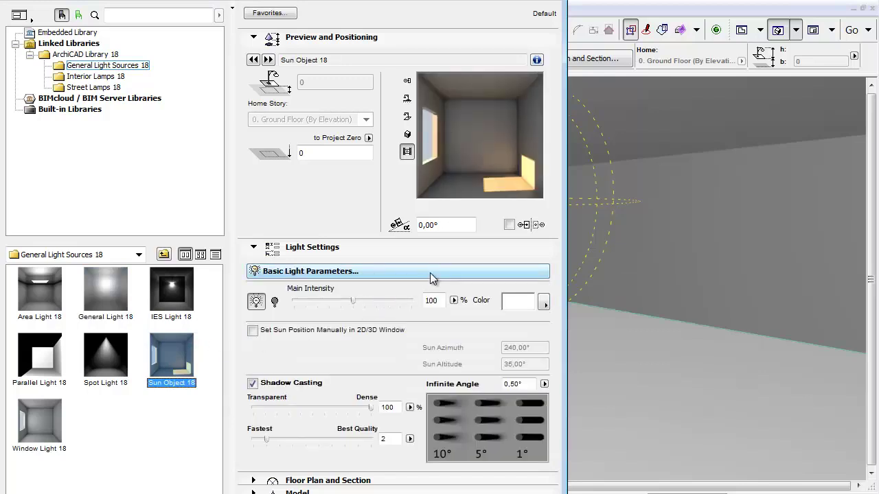
click(381, 275)
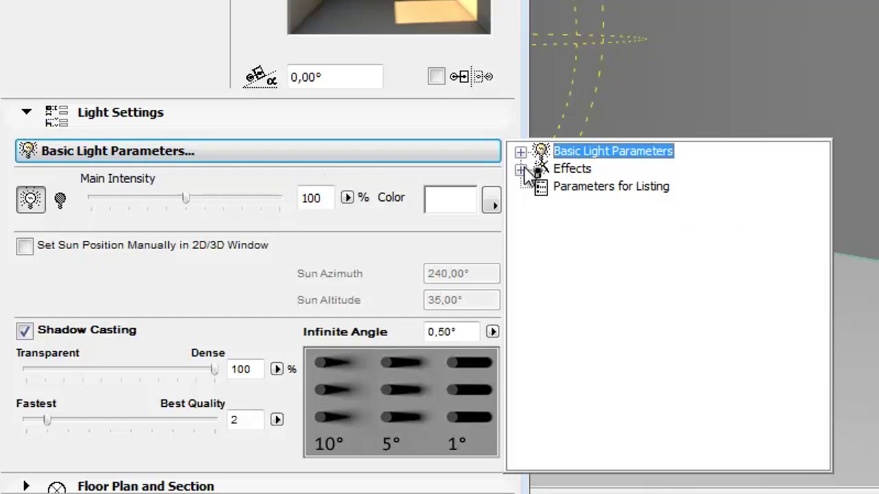
click(521, 169)
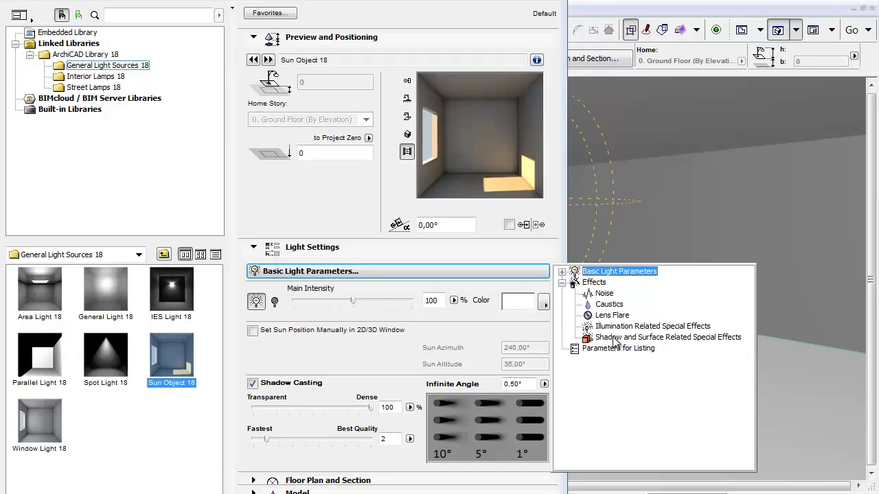
click(652, 235)
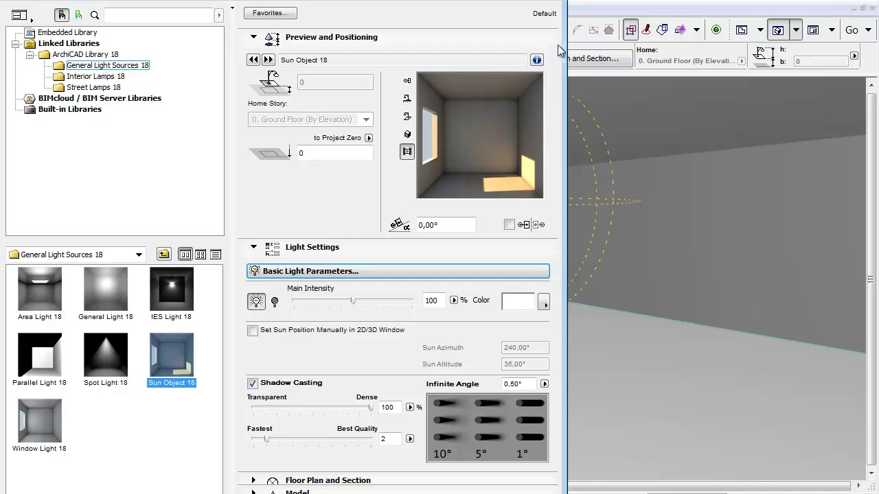
key(Return)
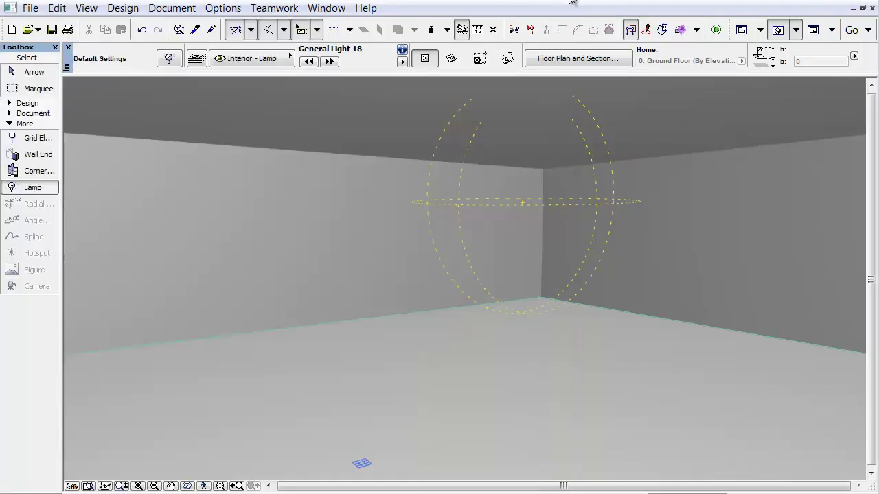